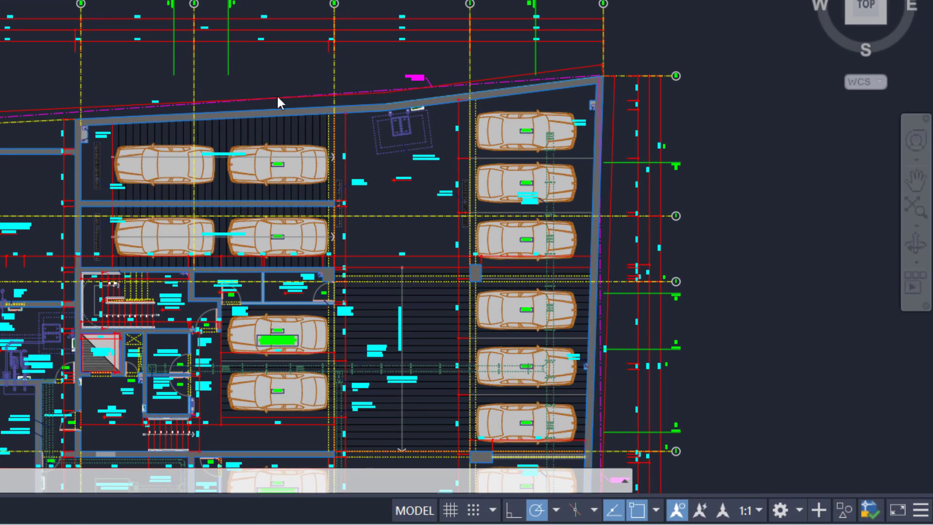
# Step: Enable the Graphics Performance status-bar indicator and open its settings to check the GTX 1650 acceleration
pyautogui.click(919, 510)
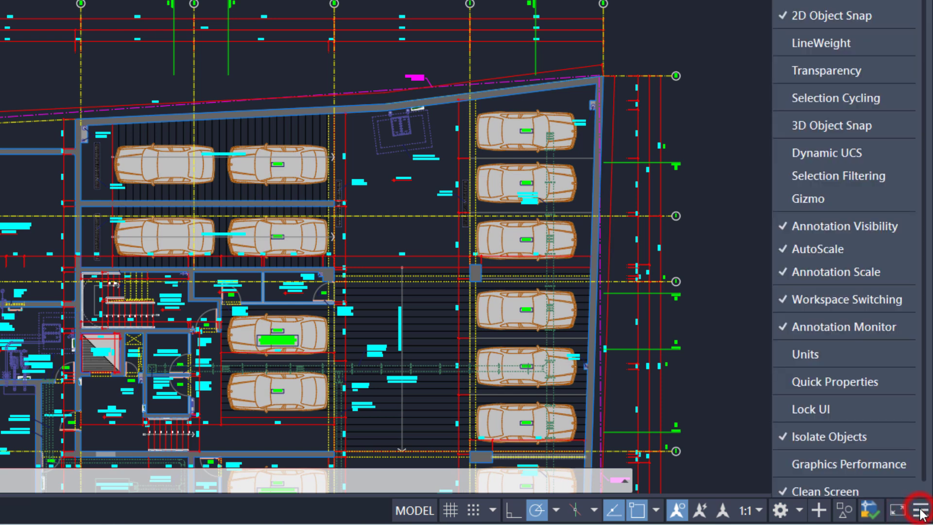
pyautogui.click(787, 465)
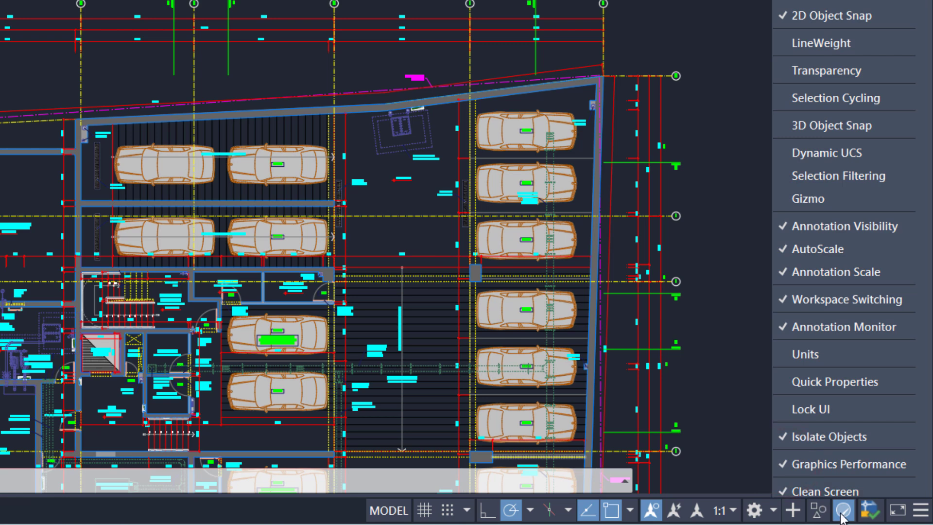
pyautogui.click(841, 514)
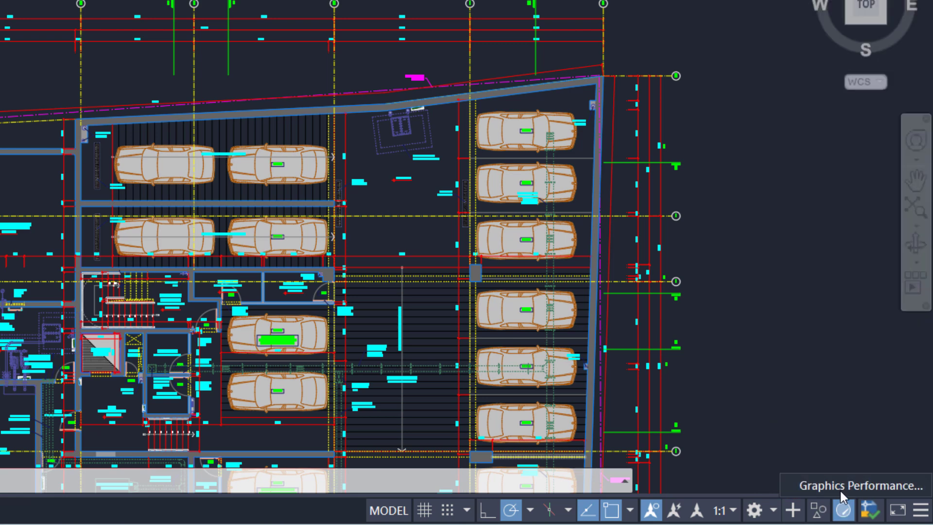
pyautogui.click(843, 505)
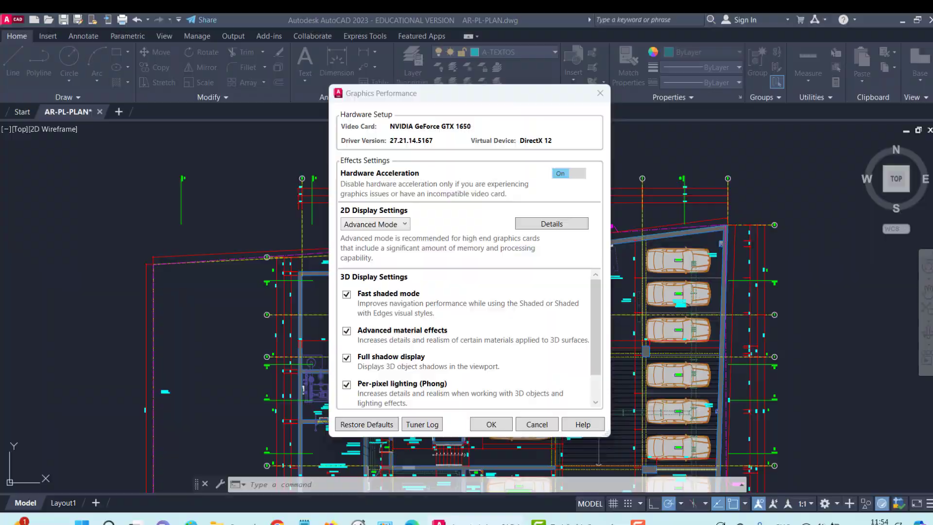
# Step: Close the Graphics Performance dialog and quit AutoCAD without saving AR-PL-PLAN.dwg
pyautogui.click(930, 521)
pyautogui.click(486, 516)
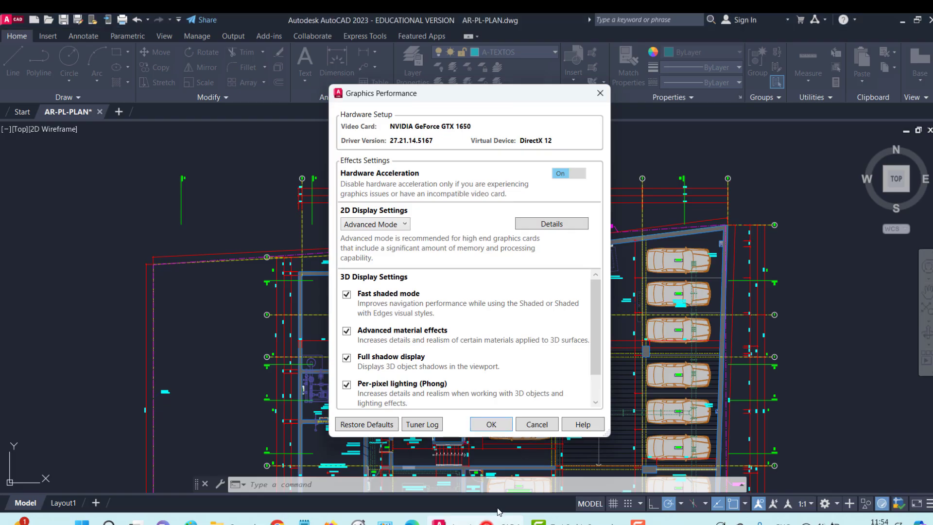
pyautogui.click(600, 93)
pyautogui.click(929, 20)
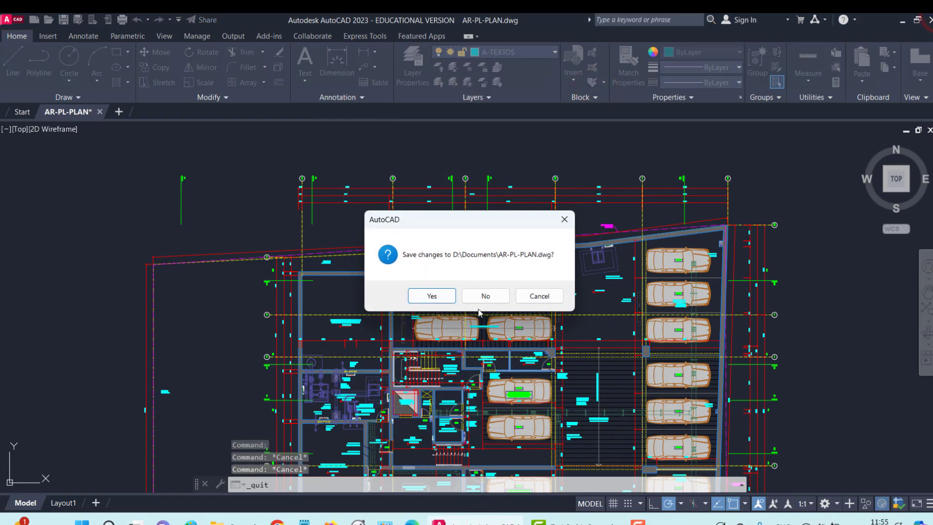
pyautogui.click(482, 295)
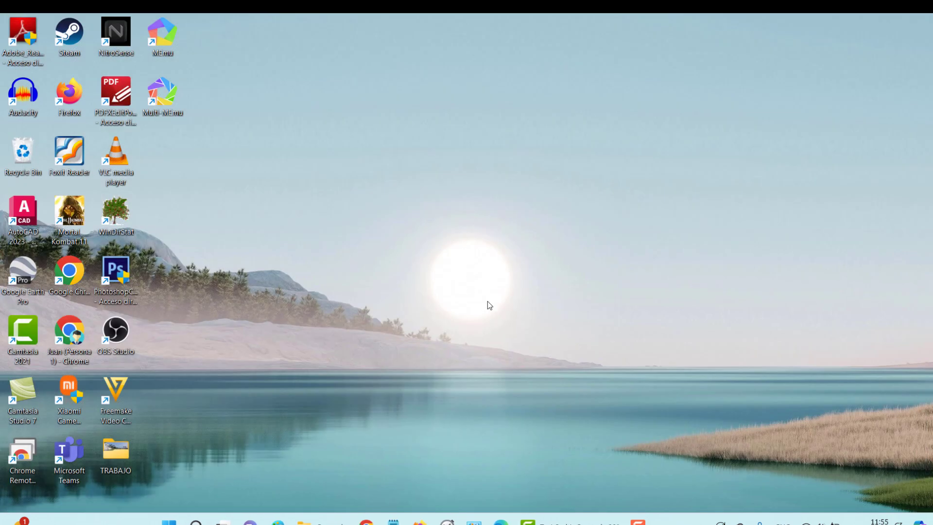
# Step: Go from the desktop's Display settings to the System › Display › Graphics page
pyautogui.rightClick(488, 301)
pyautogui.click(526, 355)
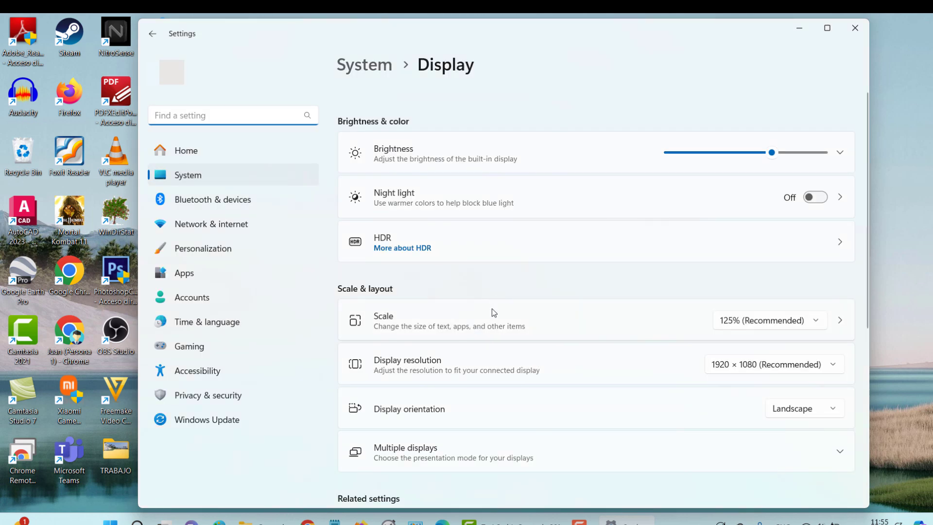
pyautogui.scroll(-5, 492, 308)
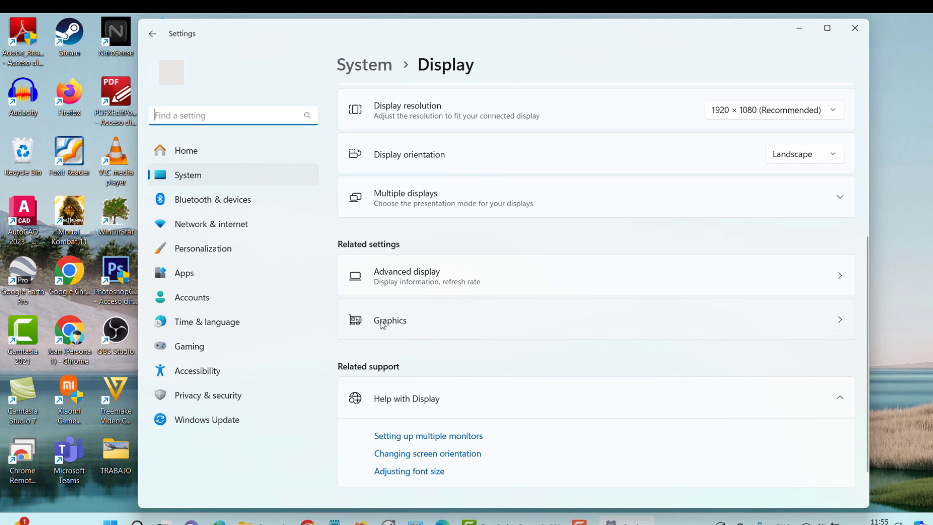
pyautogui.click(402, 323)
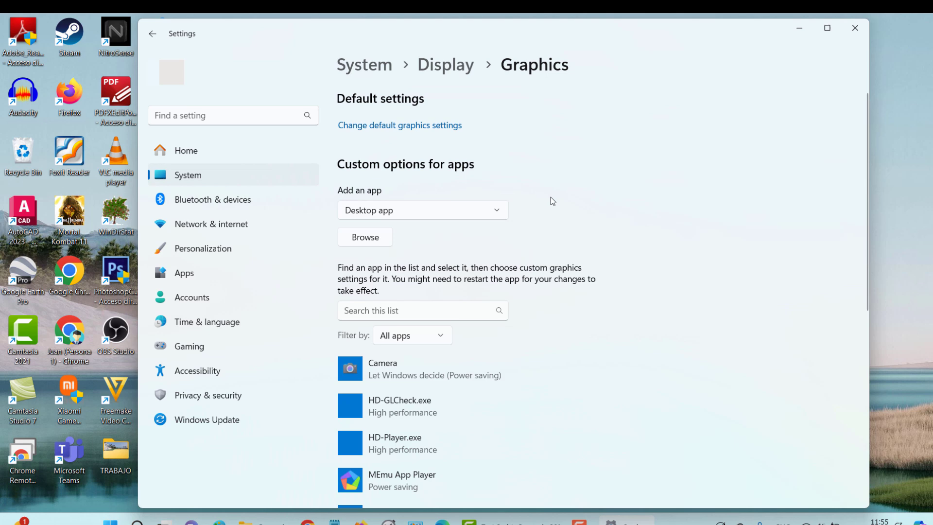
pyautogui.scroll(-8, 465, 319)
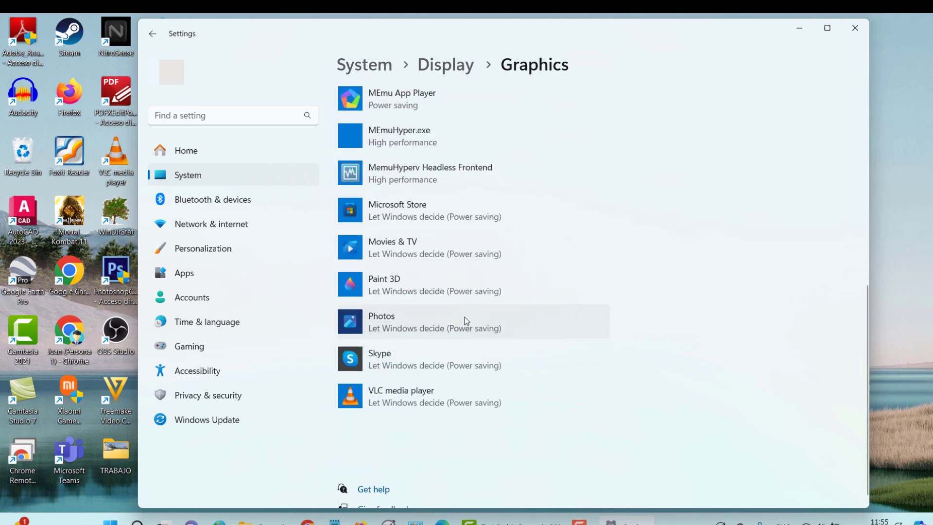
pyautogui.scroll(8, 464, 320)
pyautogui.scroll(-8, 442, 304)
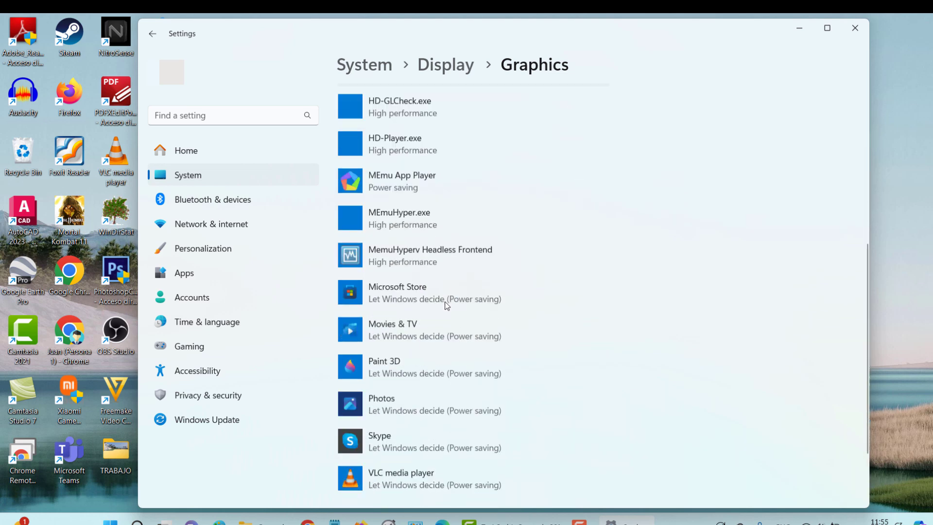
pyautogui.scroll(8, 442, 296)
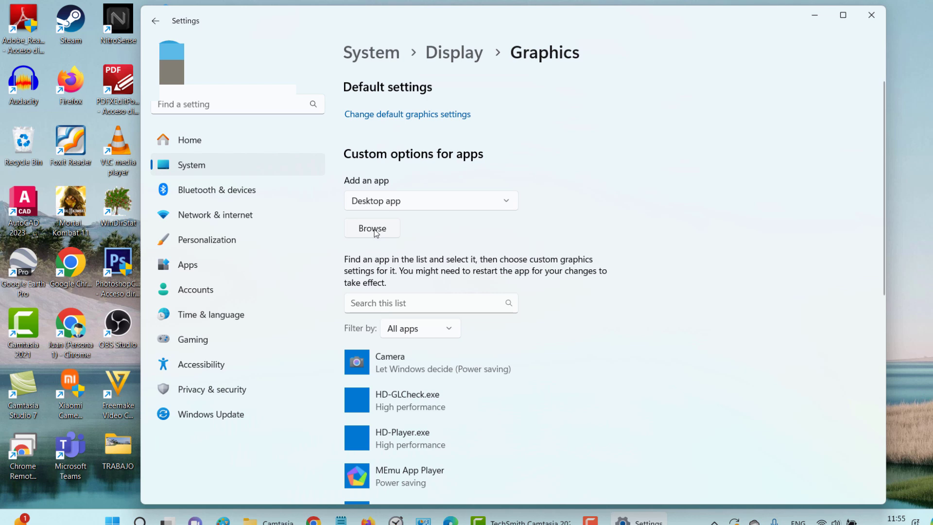
# Step: Add C:\Program Files\Autodesk\AutoCAD 2023\acad.exe to the custom graphics app list
pyautogui.click(372, 228)
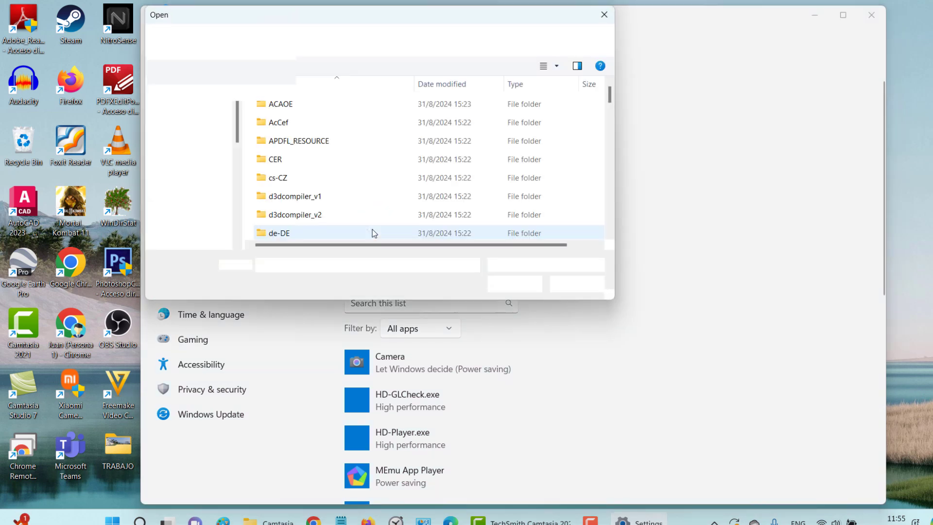
pyautogui.click(214, 184)
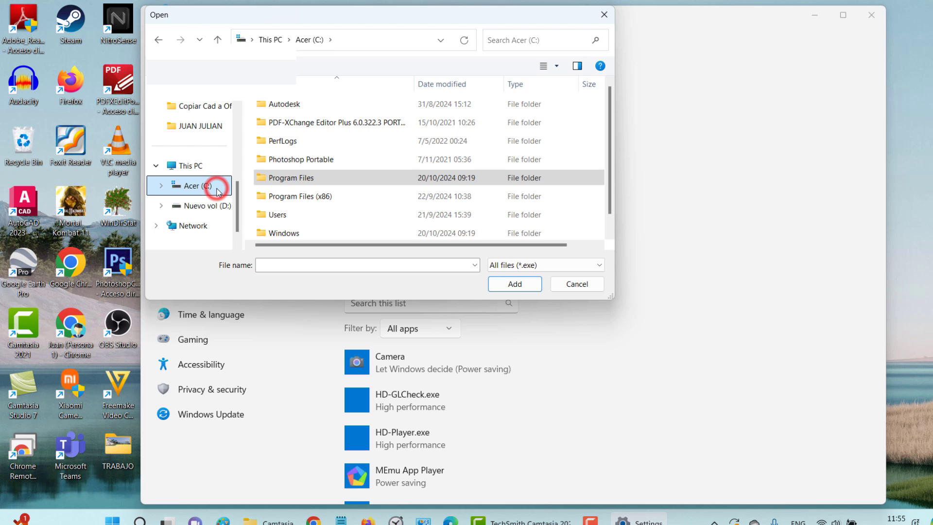
pyautogui.click(297, 179)
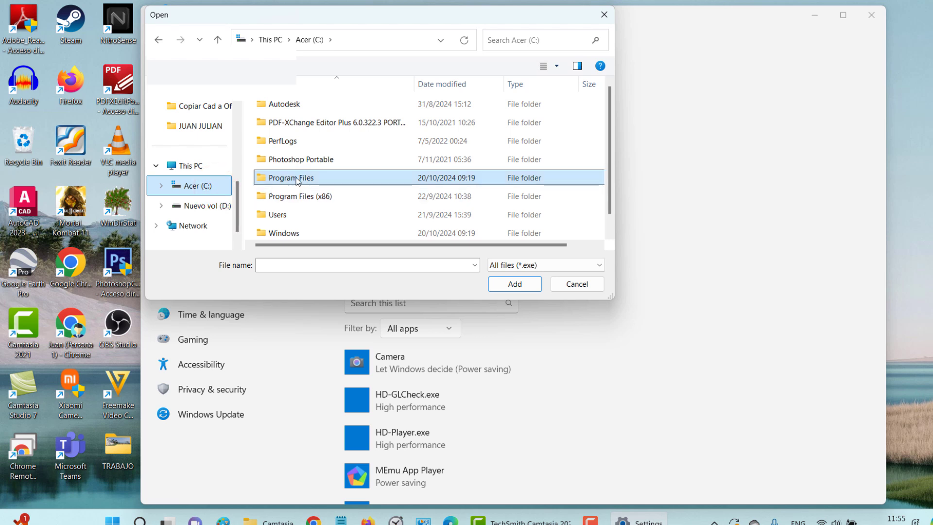
pyautogui.doubleClick(297, 179)
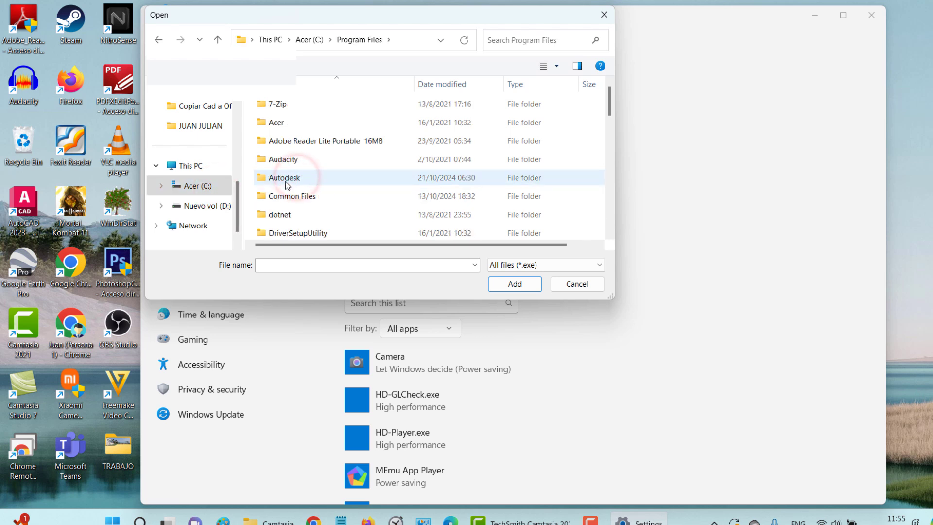
pyautogui.doubleClick(285, 179)
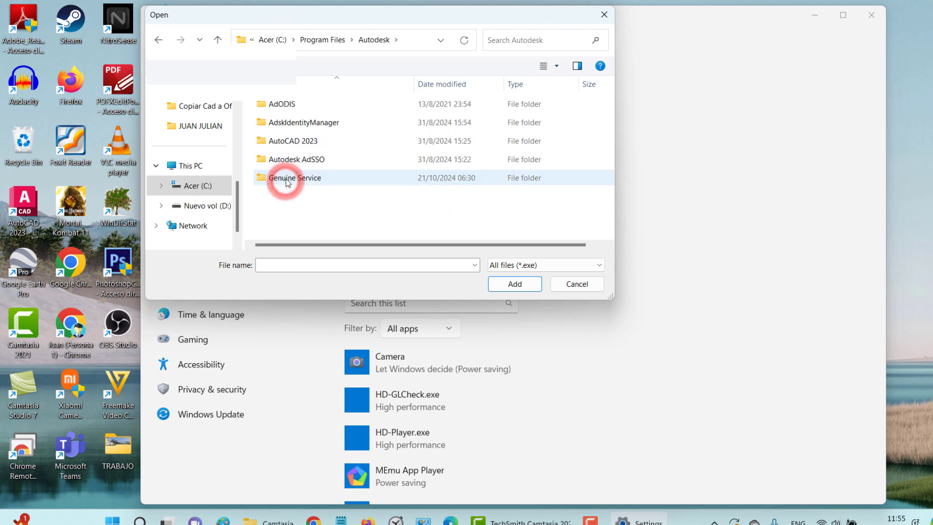
pyautogui.doubleClick(299, 142)
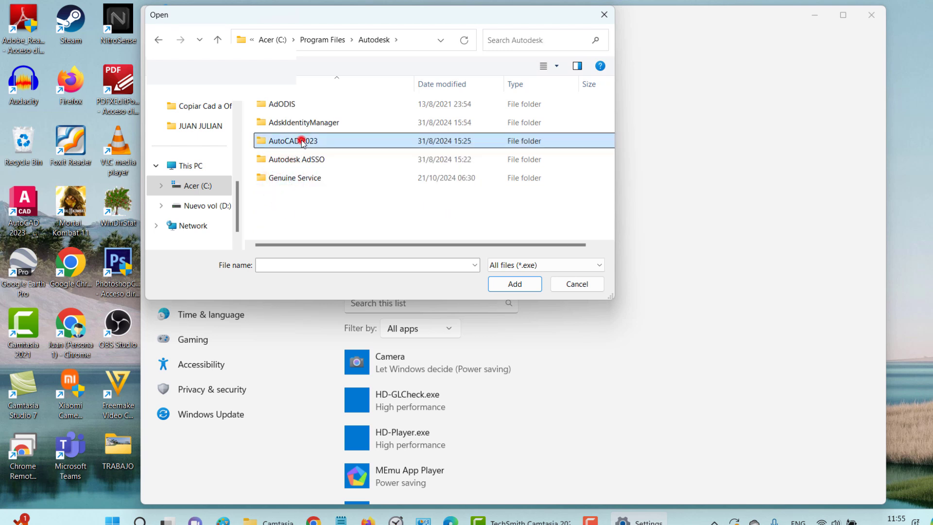
pyautogui.scroll(-12, 301, 153)
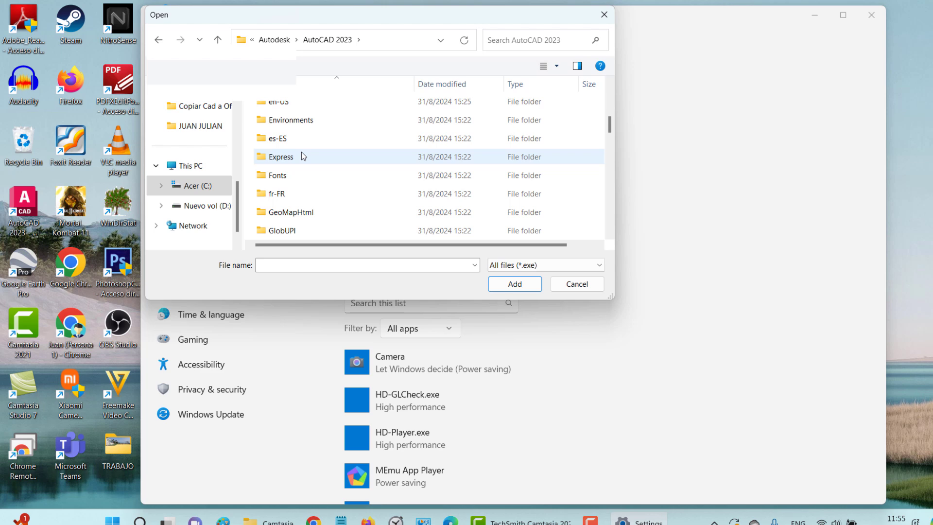
pyautogui.scroll(2, 301, 156)
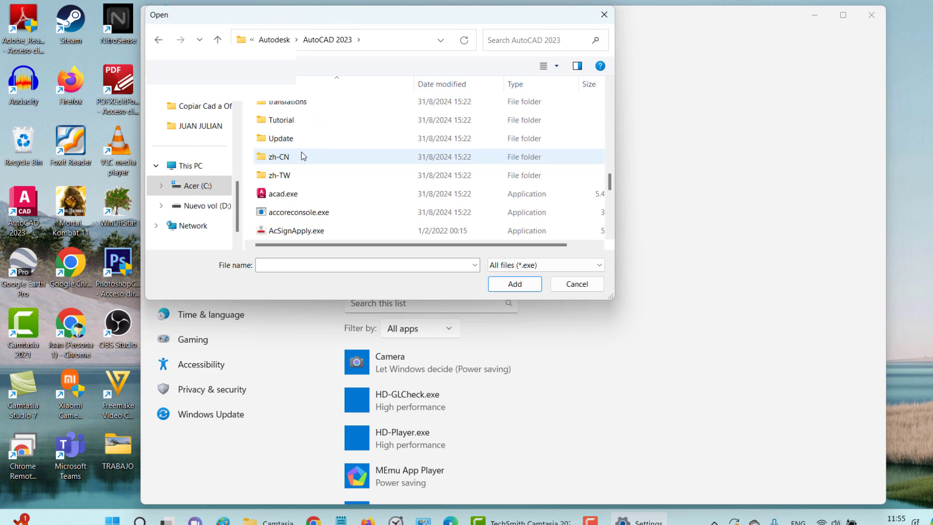
pyautogui.click(280, 198)
pyautogui.click(510, 283)
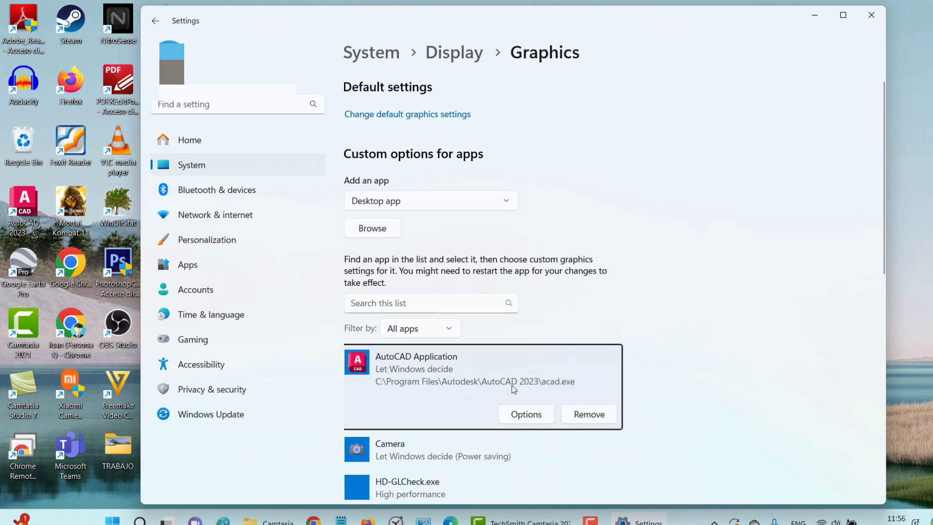
# Step: Set AutoCAD Application's graphics preference to High performance, then return to the Display page
pyautogui.click(517, 414)
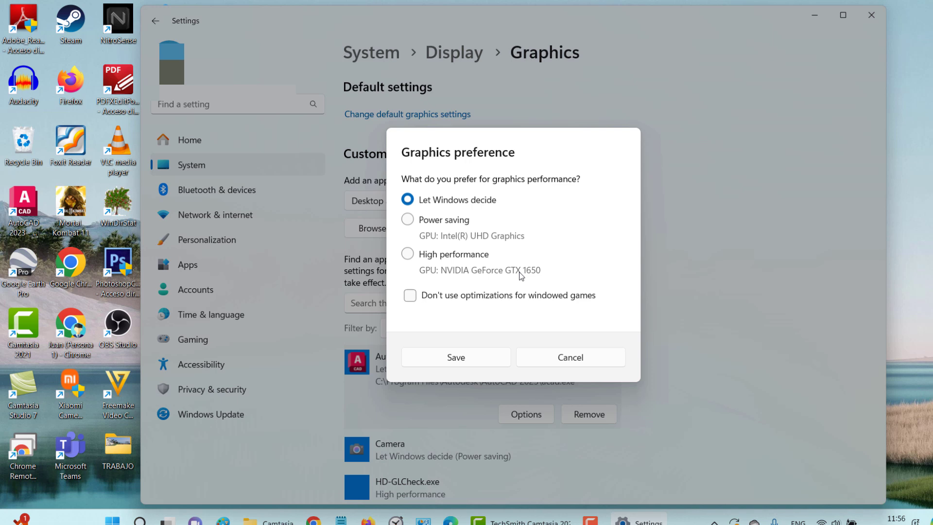
pyautogui.click(408, 253)
pyautogui.click(467, 358)
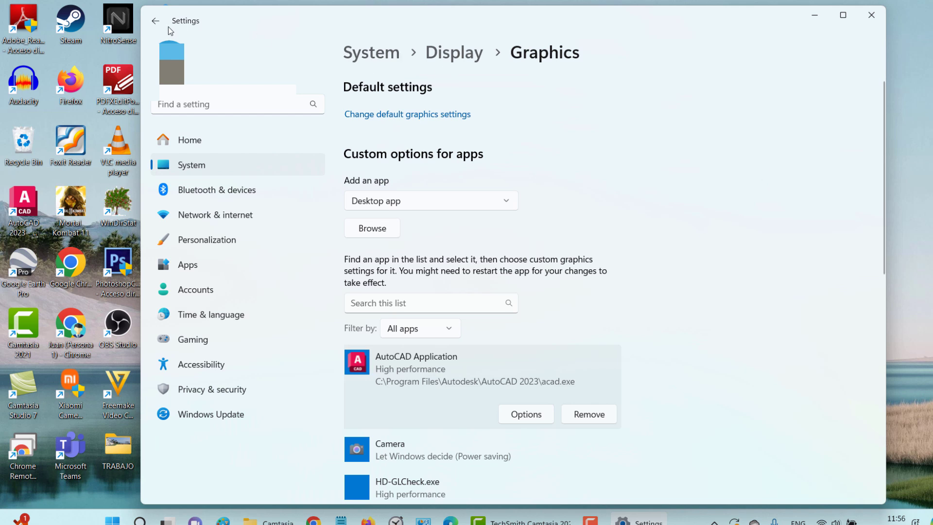
pyautogui.click(152, 20)
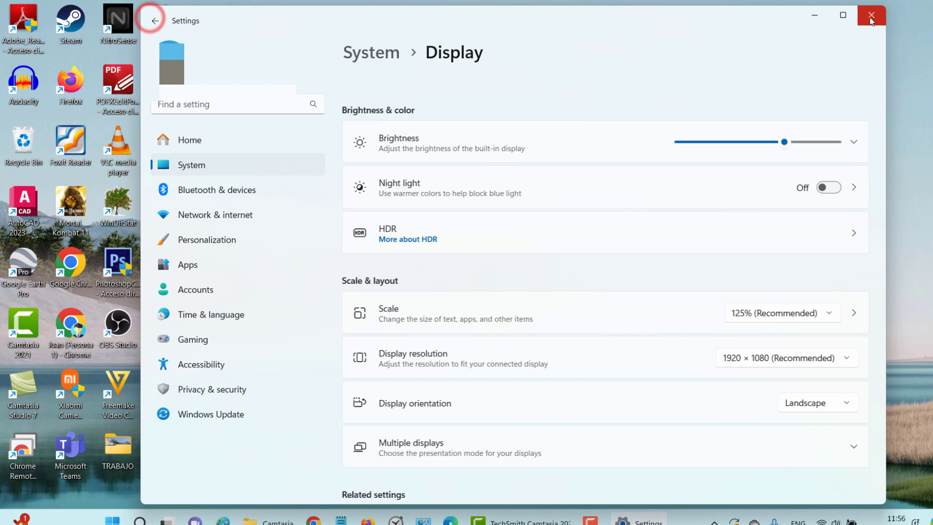
# Step: Close Settings and launch NVIDIA Control Panel from the desktop's full context menu
pyautogui.click(870, 16)
pyautogui.rightClick(531, 205)
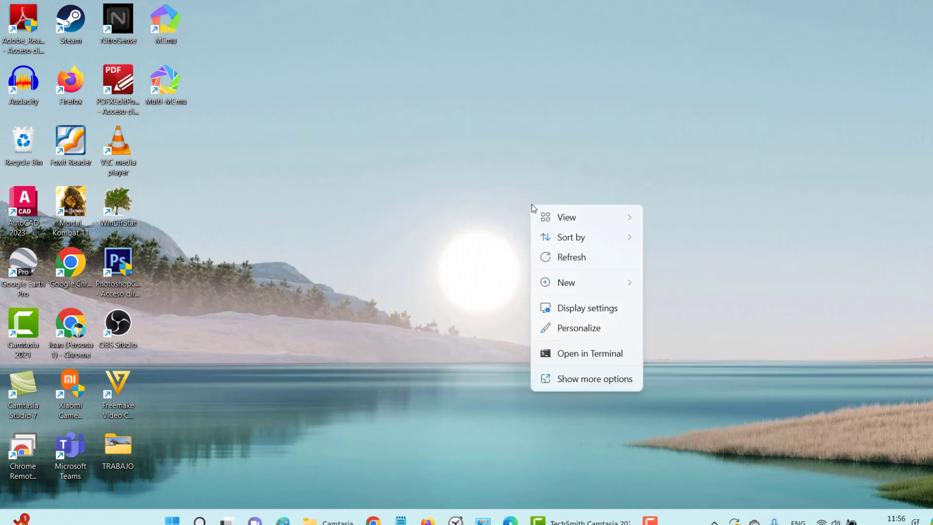
pyautogui.click(582, 385)
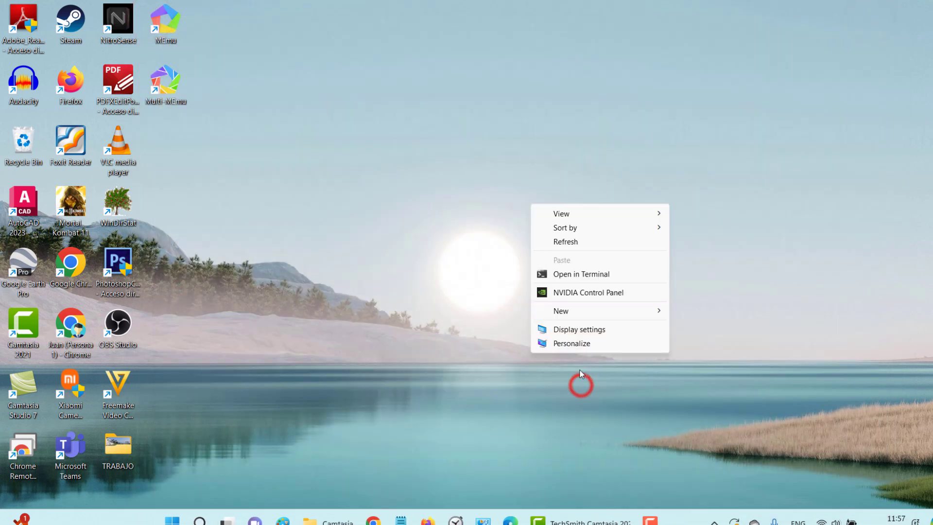
pyautogui.click(612, 293)
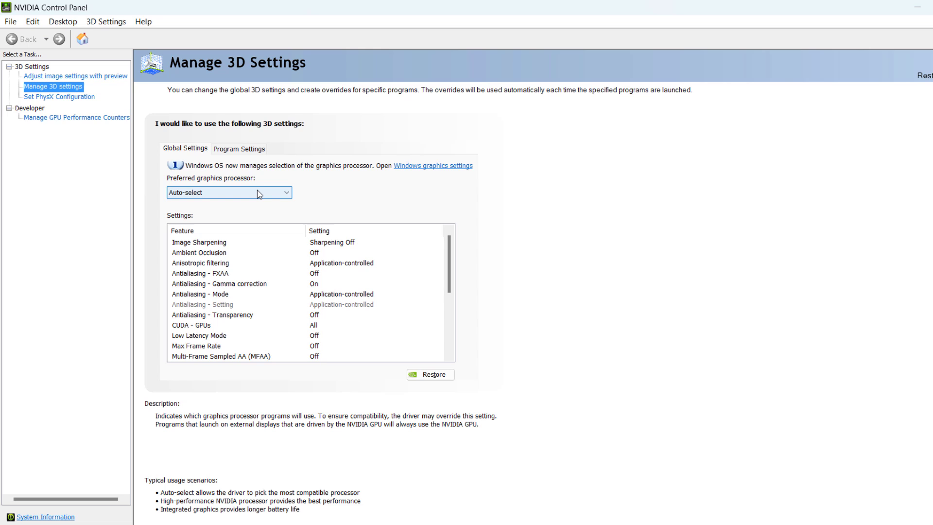
# Step: Switch to Program Settings and confirm Autodesk AutoCAD is the program to customize
pyautogui.click(231, 148)
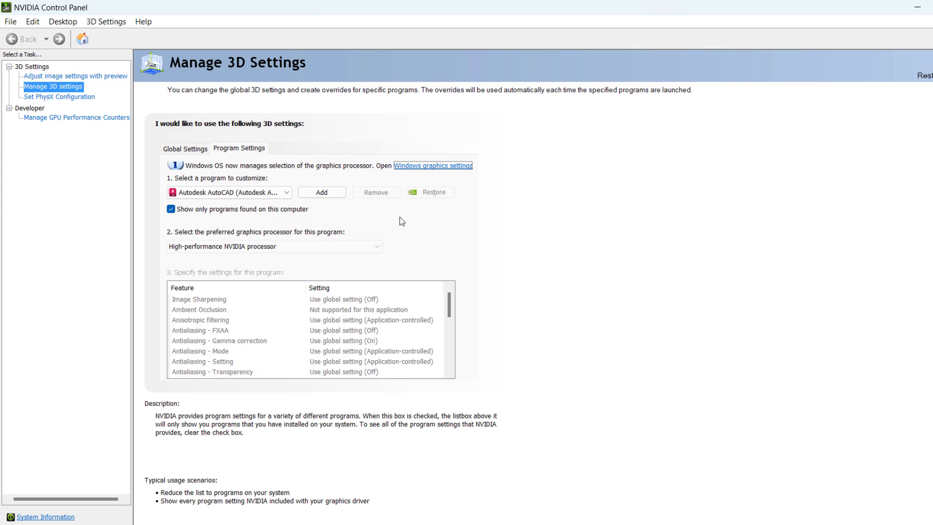
pyautogui.click(264, 194)
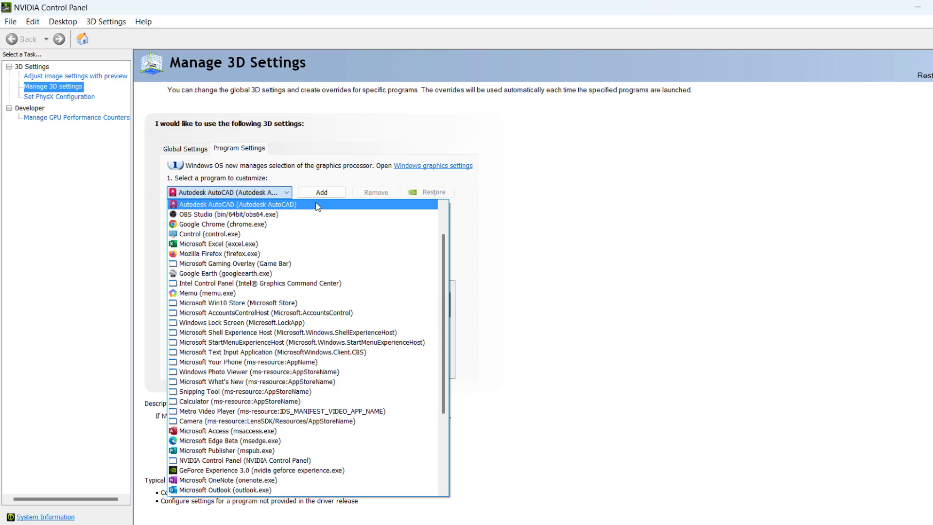
pyautogui.click(615, 200)
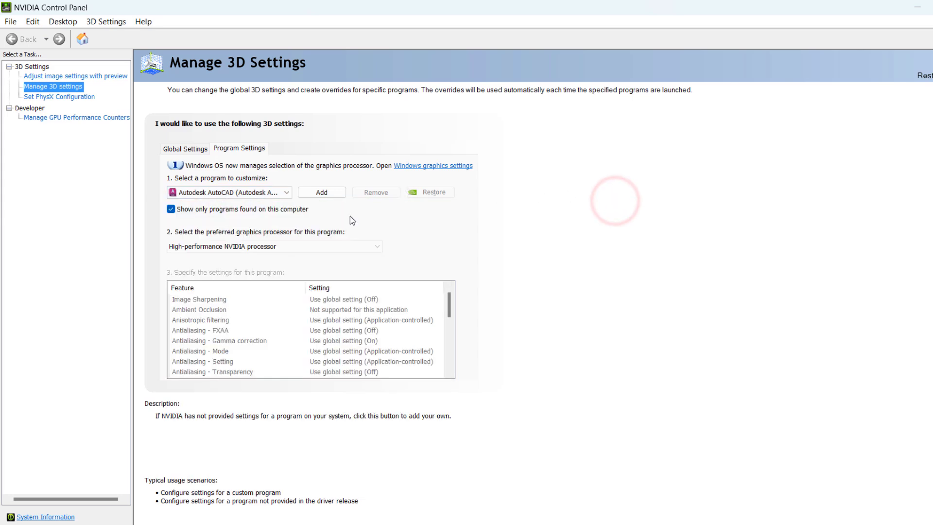
# Step: Keep 'Show only programs found on this computer' checked and start adding a program profile
pyautogui.click(170, 210)
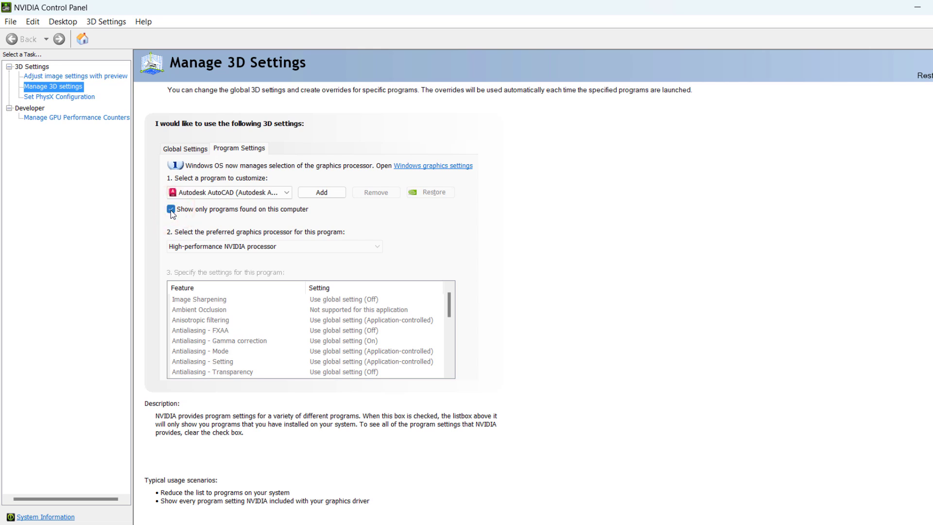
pyautogui.click(224, 192)
pyautogui.click(223, 191)
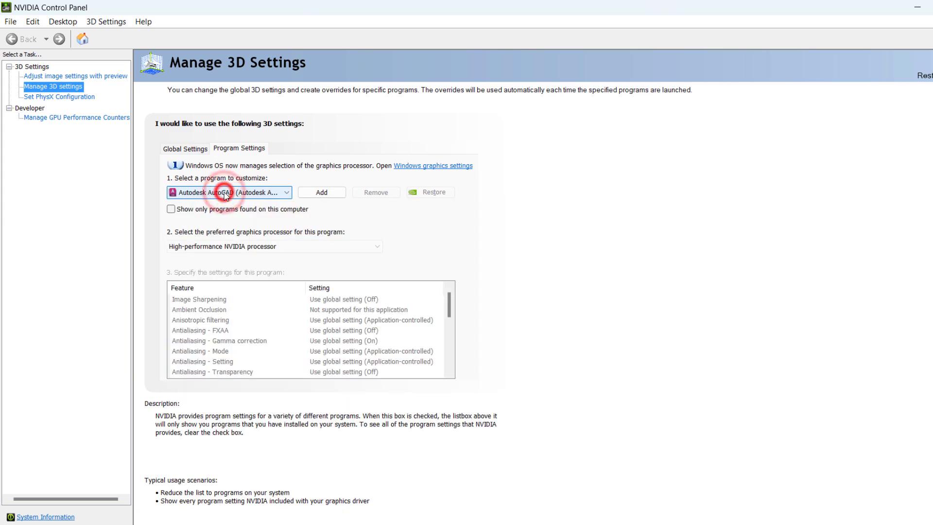
pyautogui.click(171, 210)
pyautogui.click(328, 192)
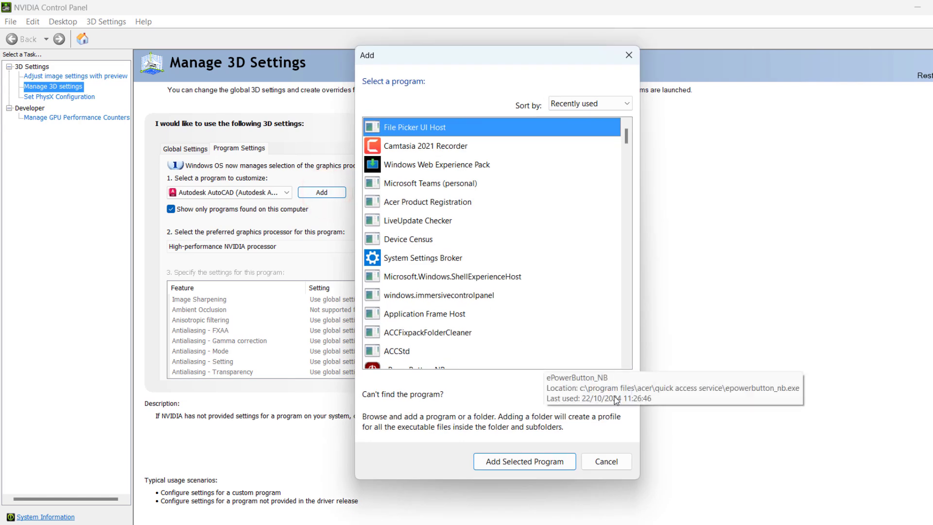
# Step: Browse to acad.exe in C:\Program Files\Autodesk\AutoCAD 2023, then close the file browser
pyautogui.click(616, 399)
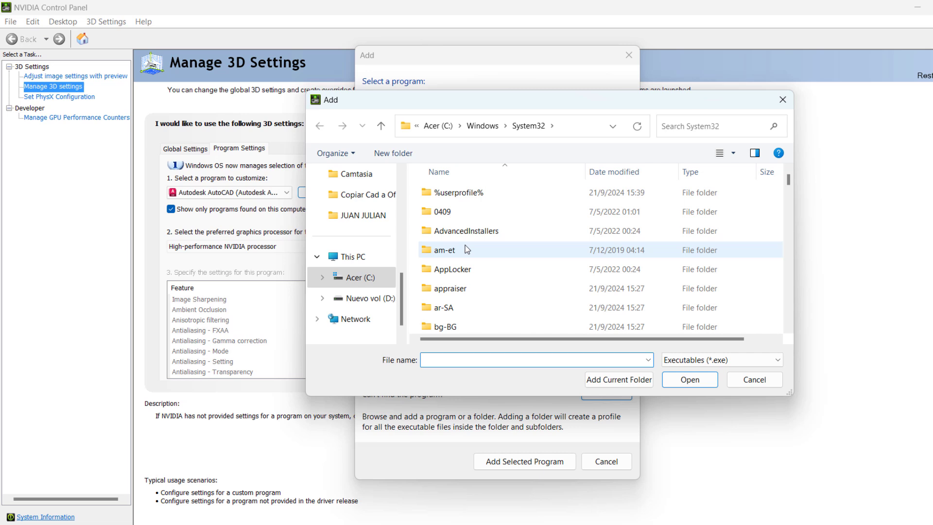
pyautogui.click(364, 276)
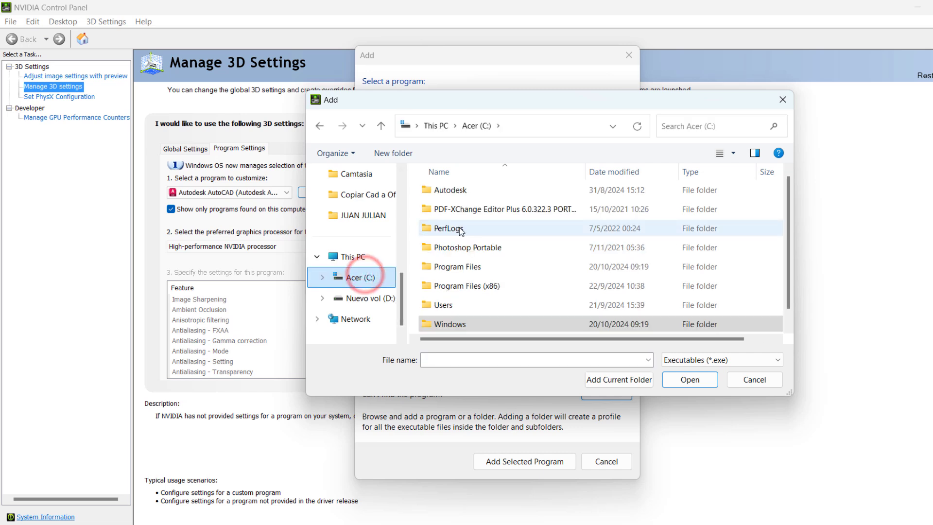
pyautogui.doubleClick(459, 266)
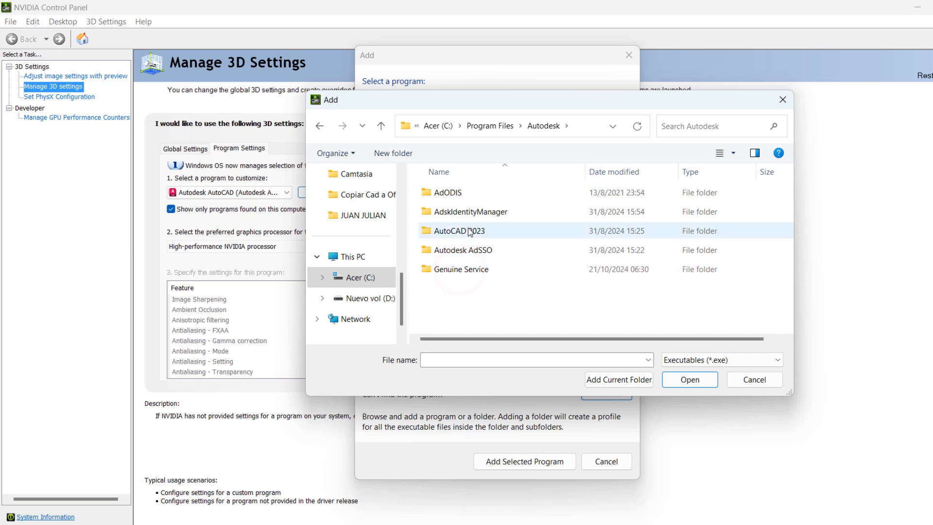
pyautogui.doubleClick(460, 231)
pyautogui.scroll(-12, 456, 231)
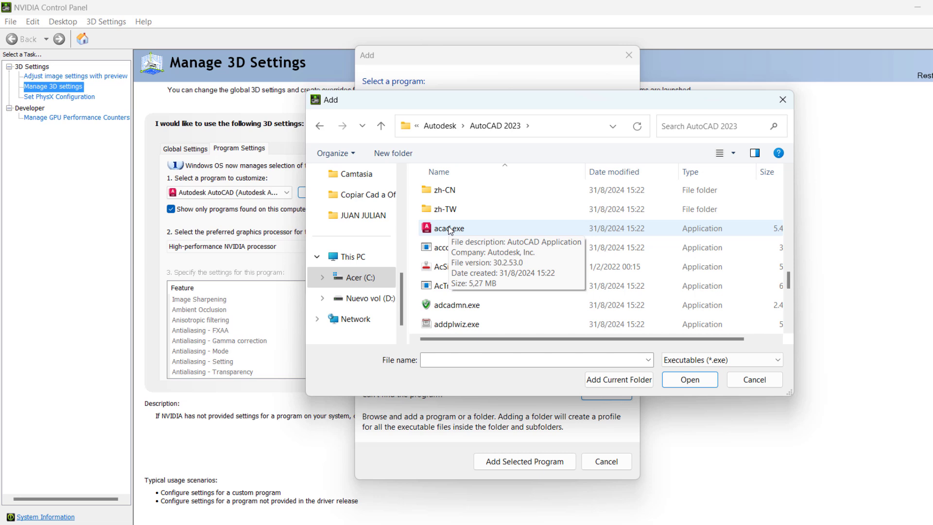
pyautogui.click(450, 228)
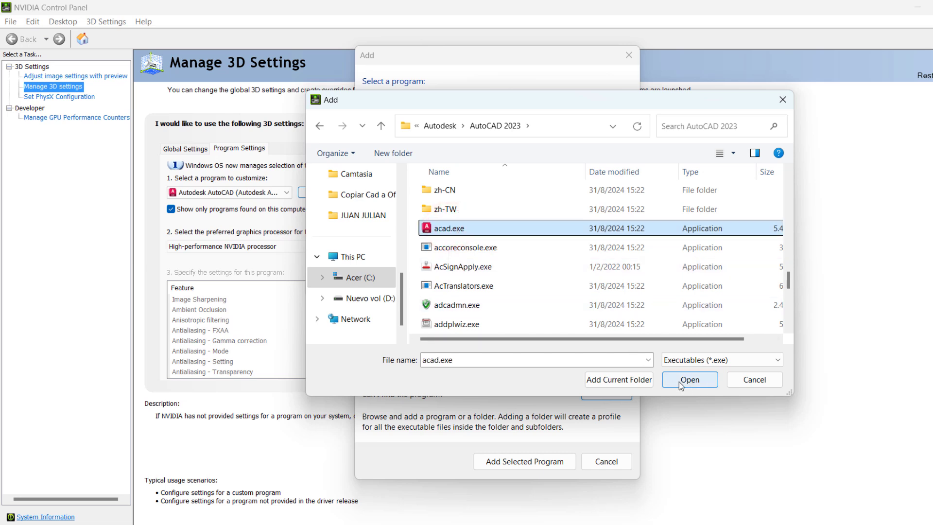
pyautogui.click(781, 105)
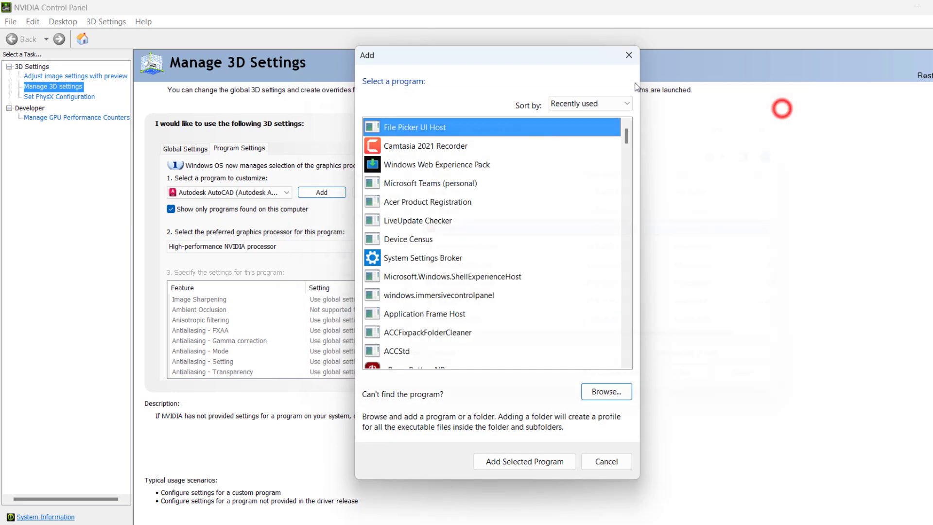
# Step: Close the Add program window, leaving AutoCAD on the High-performance NVIDIA processor
pyautogui.click(629, 55)
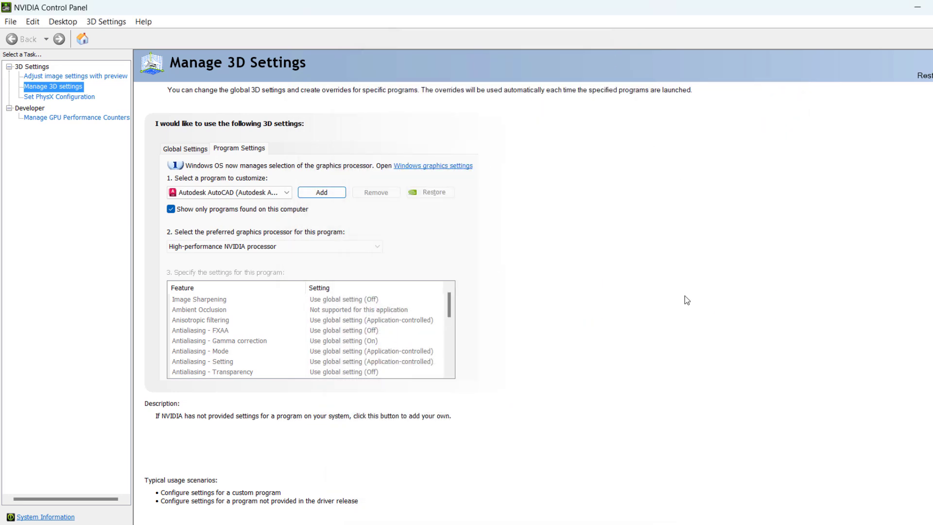